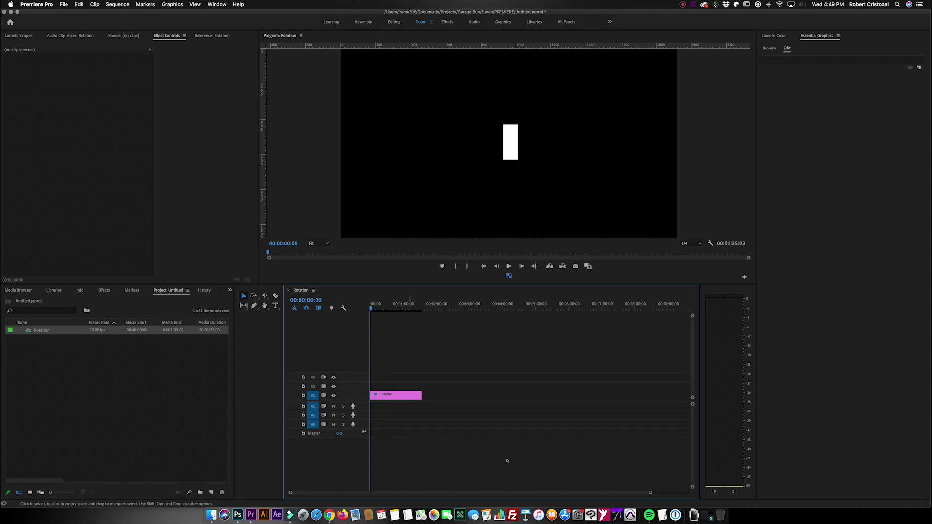
- Save the project with Cmd+S and reselect the Graphic clip on V1 to show its effect settings
click(404, 395)
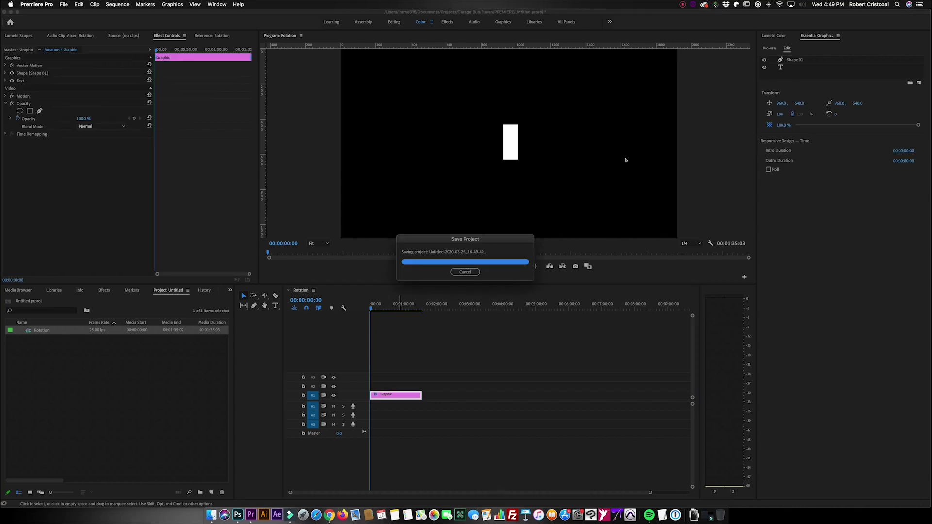
click(19, 35)
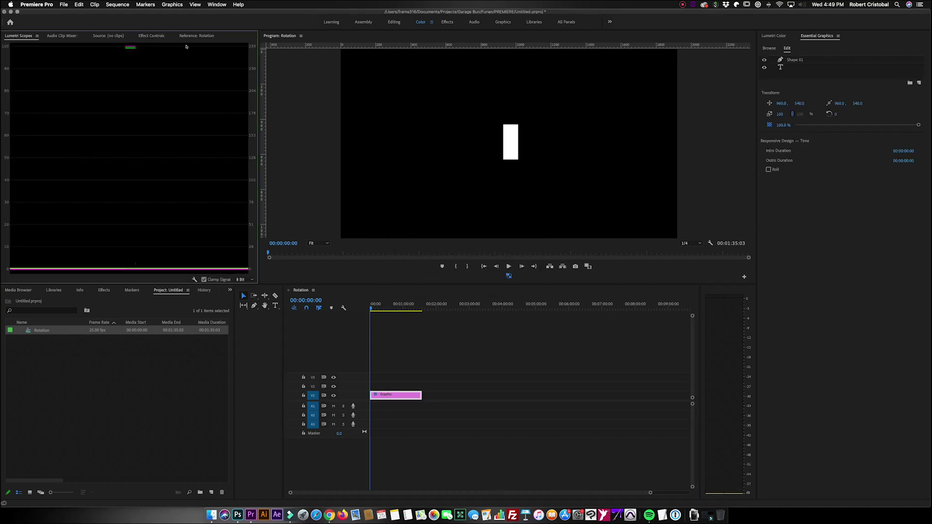
key(shift+5)
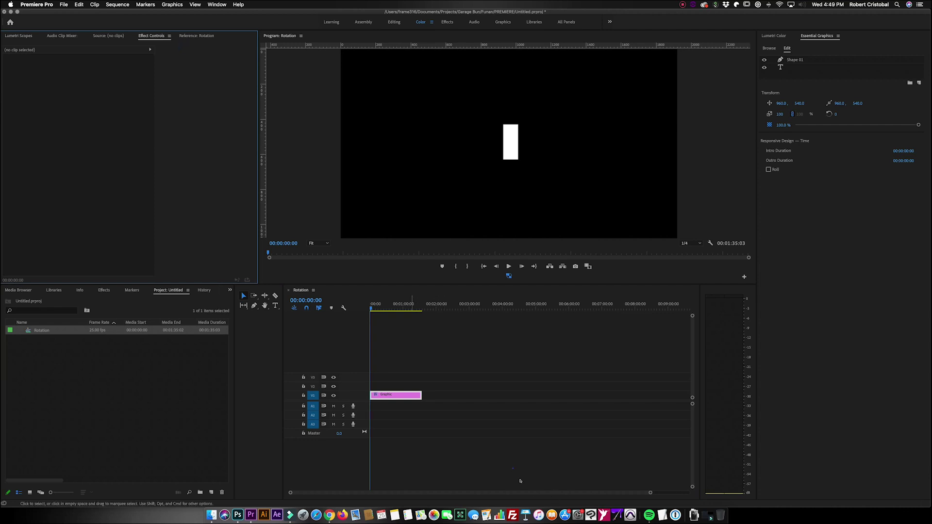
click(520, 481)
key(super+a)
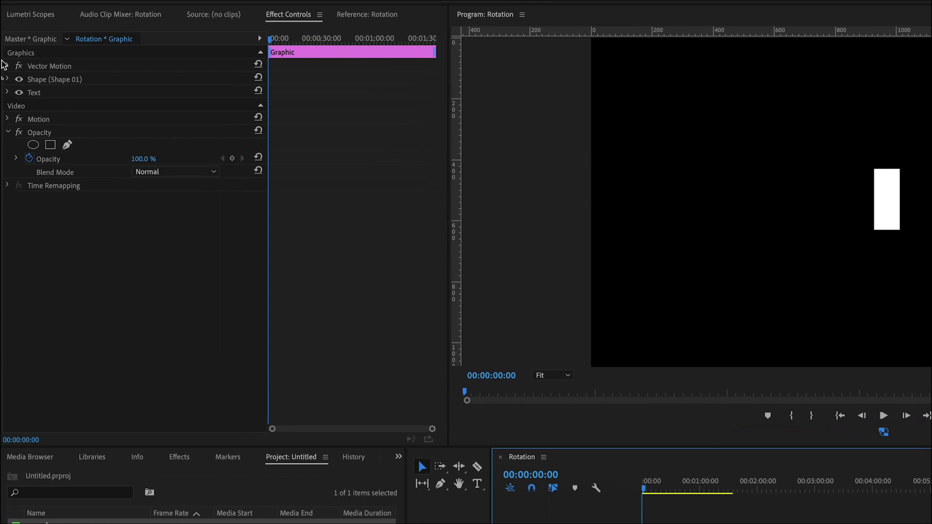
- Collapse Opacity and Motion, then expand Shape (Shape 01) to set its Anchor Point to 147.9, 108.3
click(8, 132)
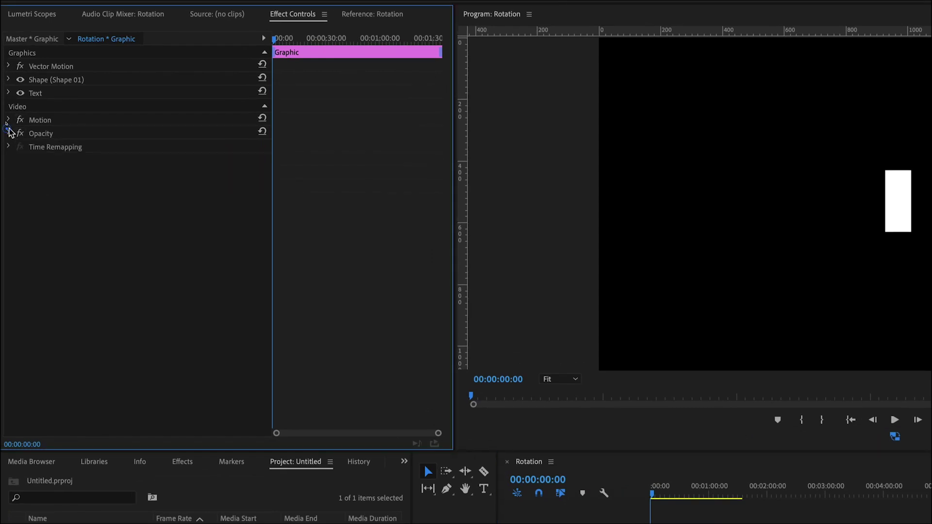
click(7, 120)
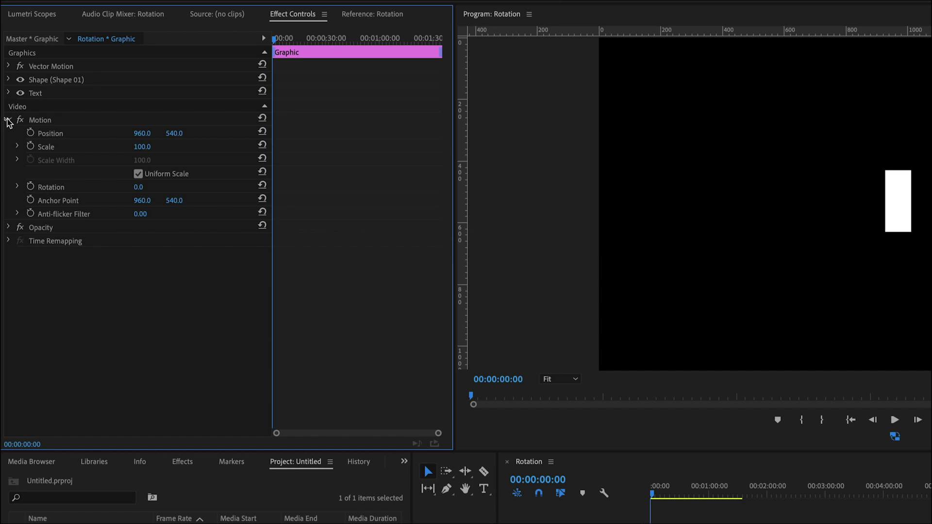
click(8, 120)
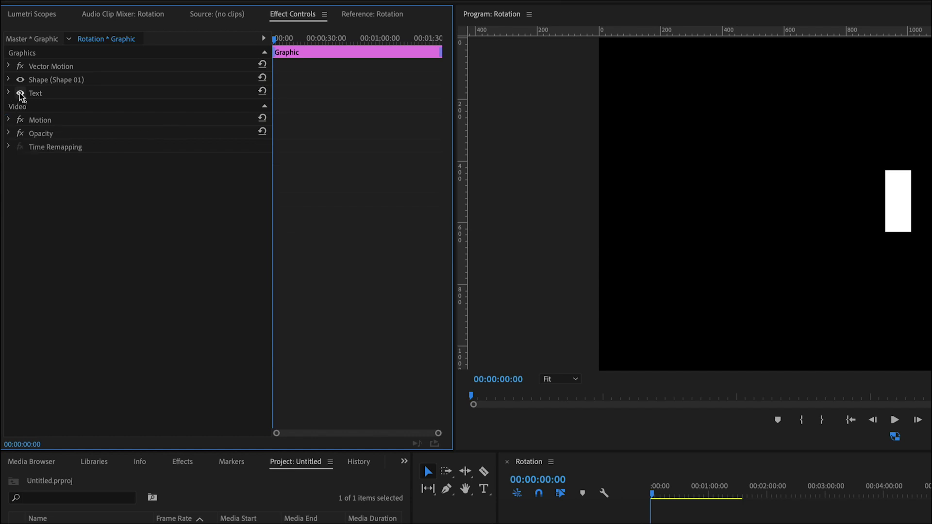
click(58, 83)
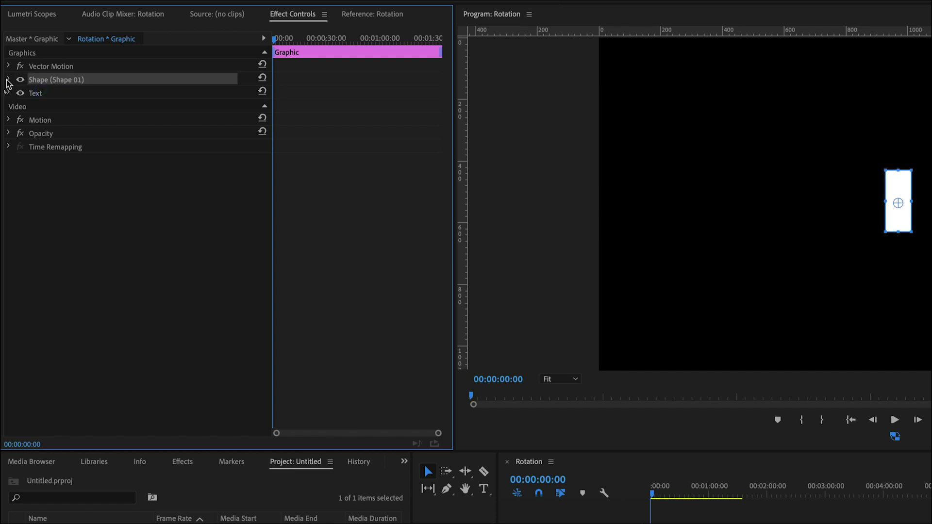
click(9, 80)
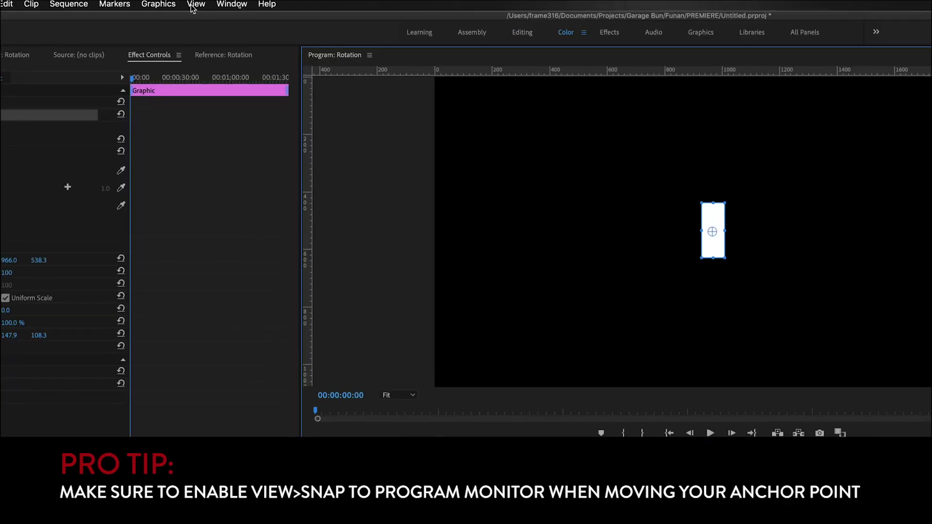
- Turn on Program Monitor snapping and snap the anchor point to the rectangle's centre (150.5, 104.0)
click(194, 5)
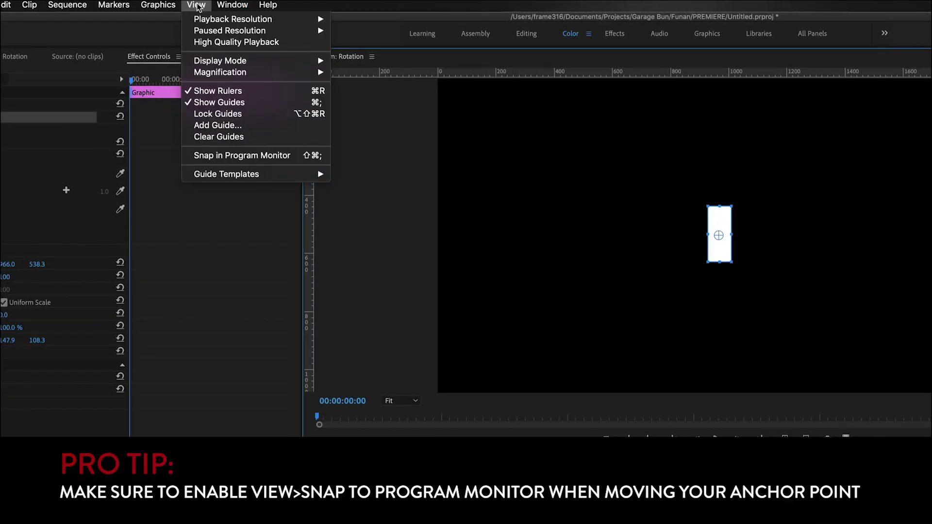
mouse_move(165, 5)
mouse_move(196, 5)
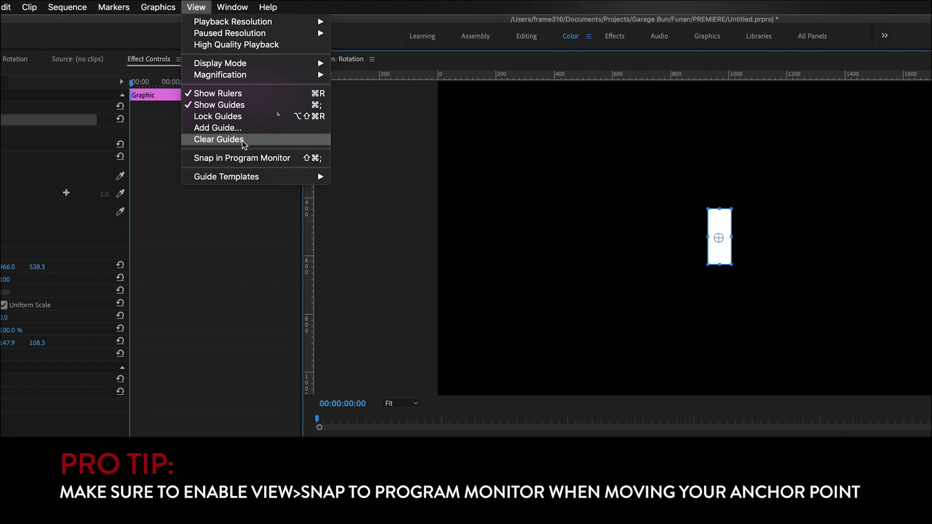
click(245, 158)
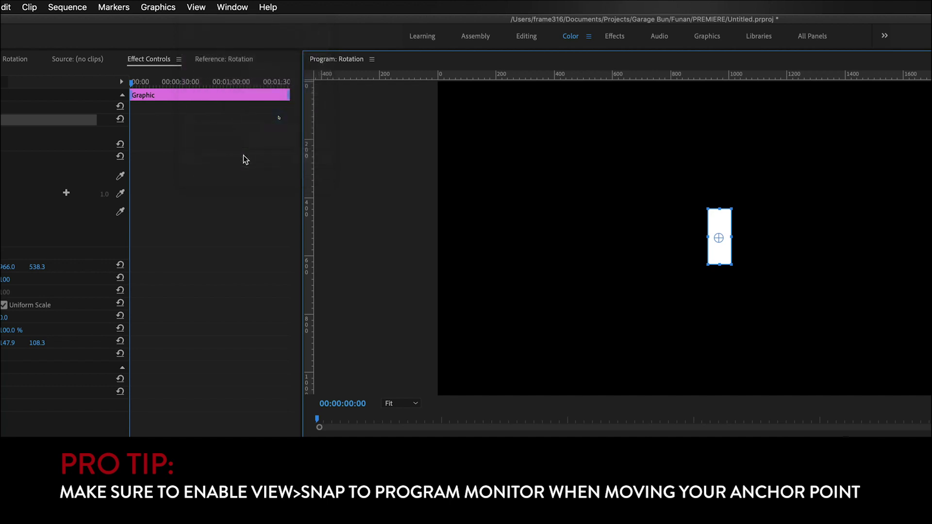
drag(720, 240, 721, 241)
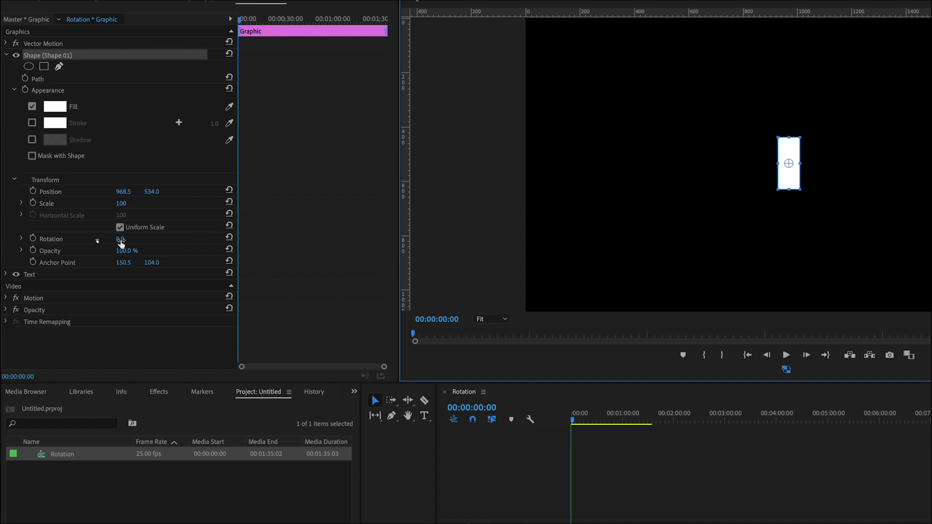
- Scrub Rotation to about 118° to preview the spin around the centred anchor point
click(98, 240)
drag(97, 240, 127, 238)
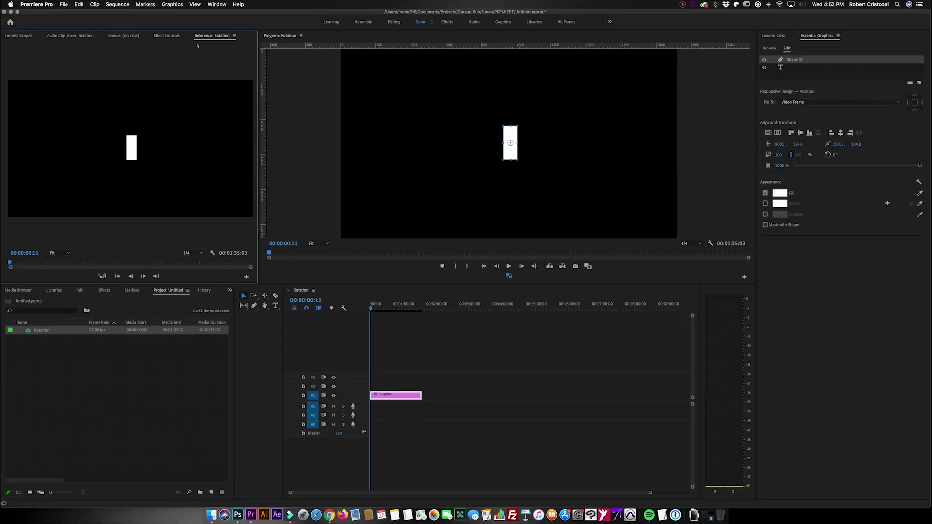
- Drag the anchor point to the rectangle's bottom-left corner and step forward one frame
key(shift+5)
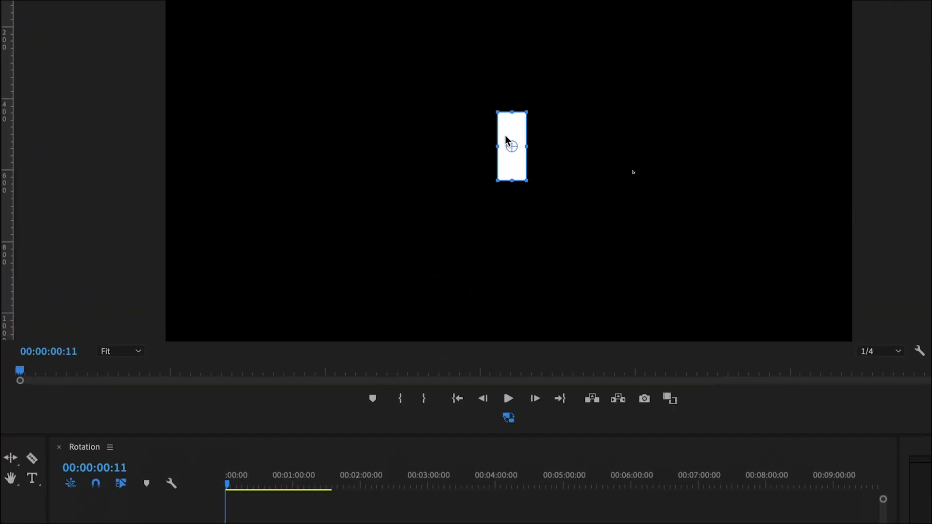
click(513, 148)
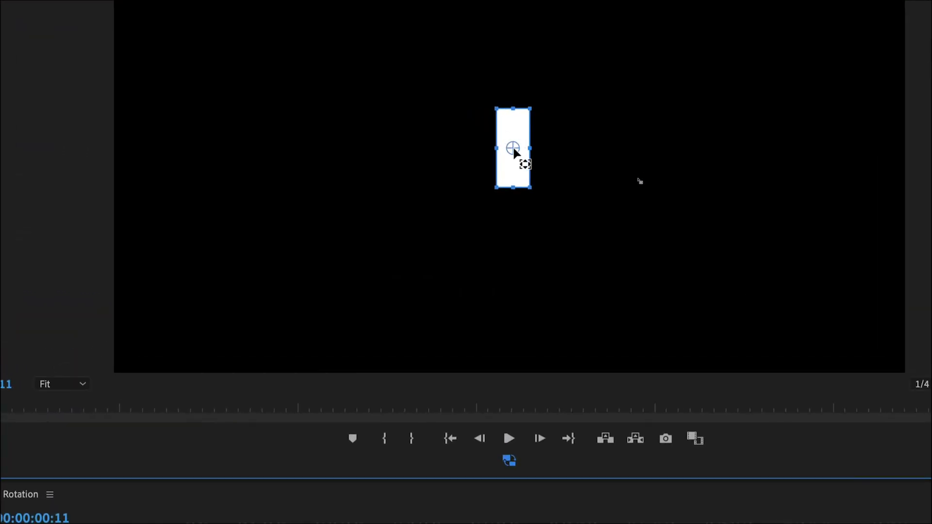
drag(502, 180, 496, 190)
key(Right)
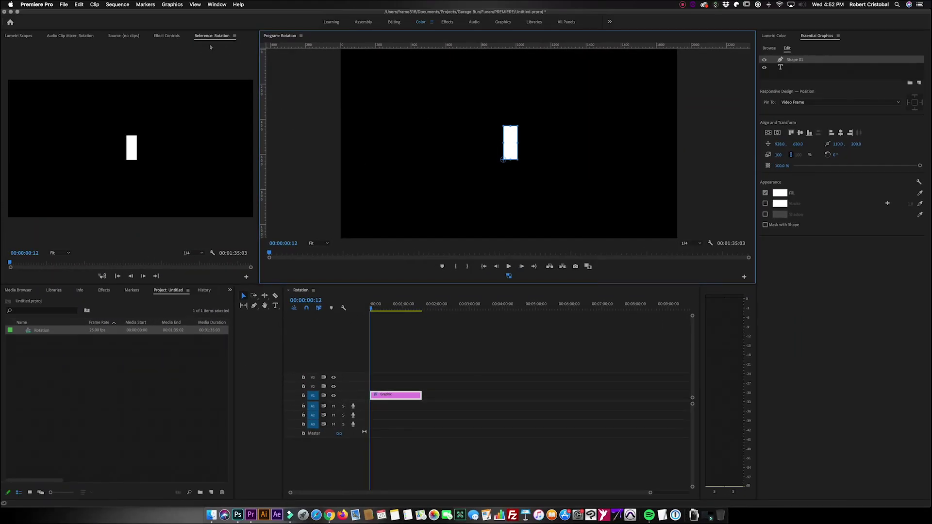
- Test-rotate to 64°, then move the anchor point to the top-right corner (191.0, 8.0)
key(shift+5)
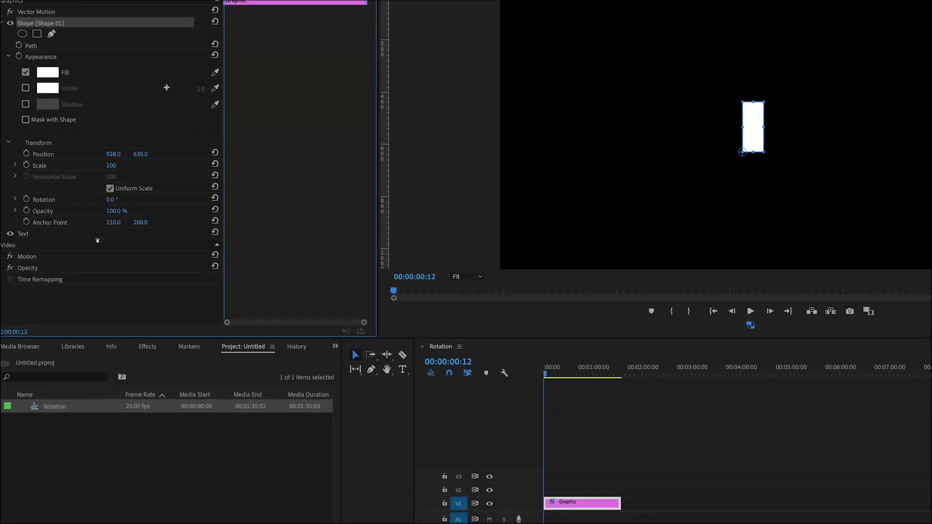
drag(111, 200, 472, 200)
drag(743, 152, 763, 103)
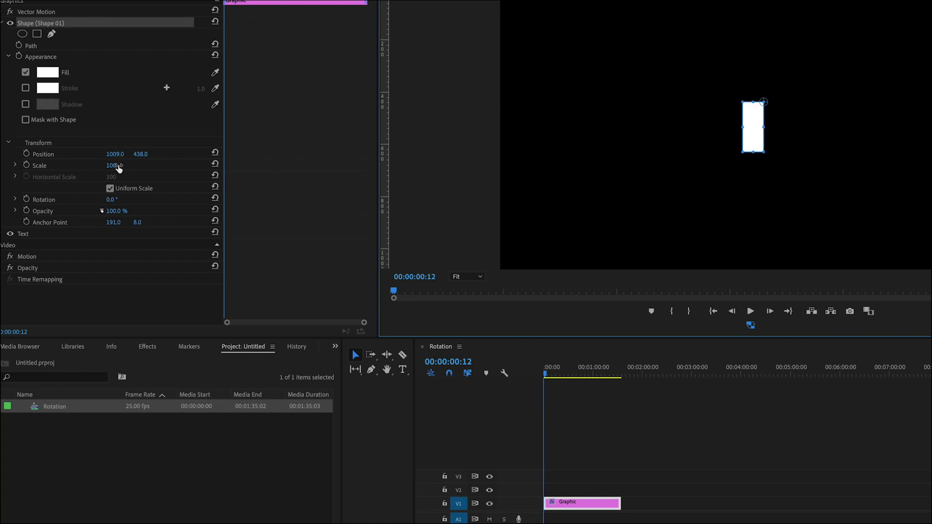
click(111, 166)
click(160, 174)
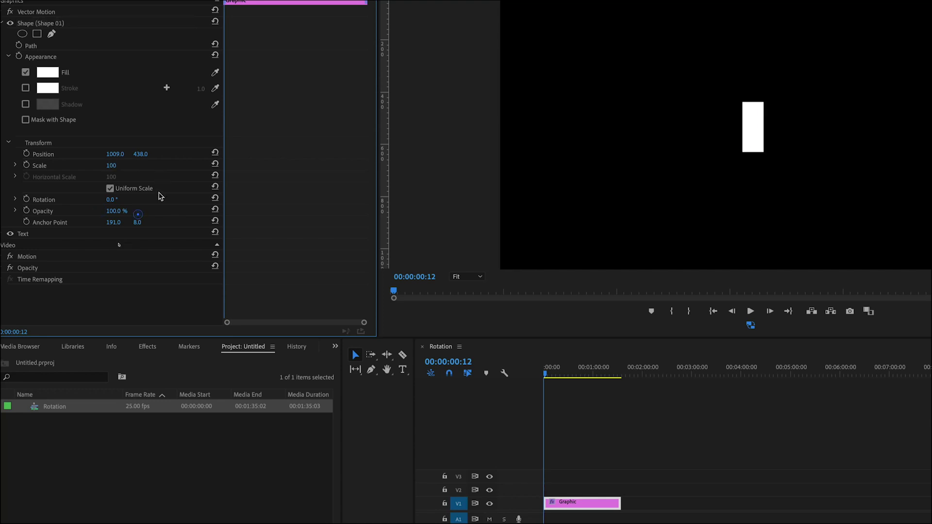
drag(111, 200, 95, 240)
key(ctrl+z)
click(535, 411)
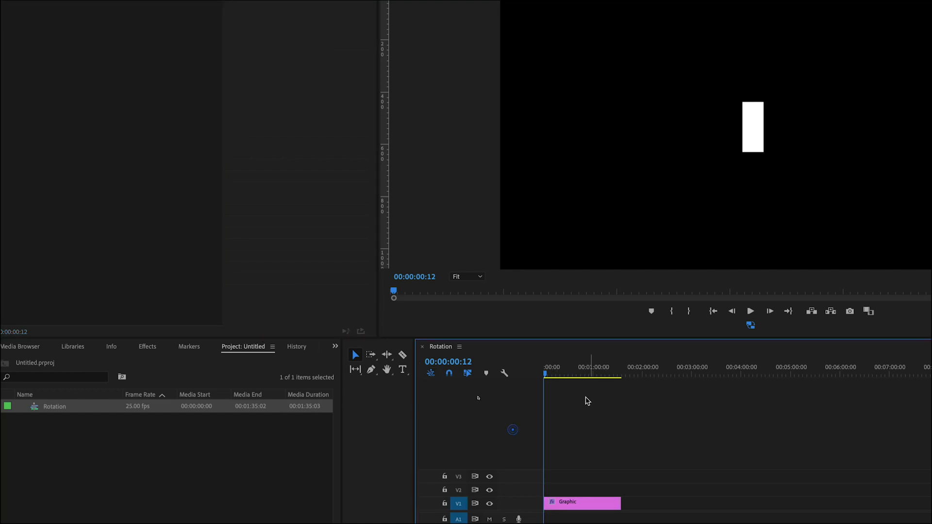
- Add a 0° Rotation keyframe at 00:00:14:12, then move the playhead to 00:01:25:13
click(549, 375)
drag(553, 373, 556, 374)
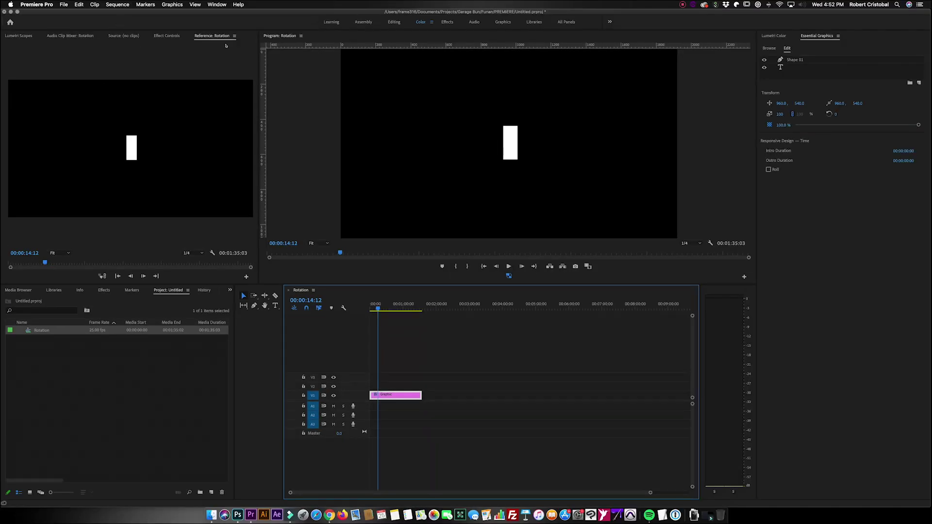
key(shift+5)
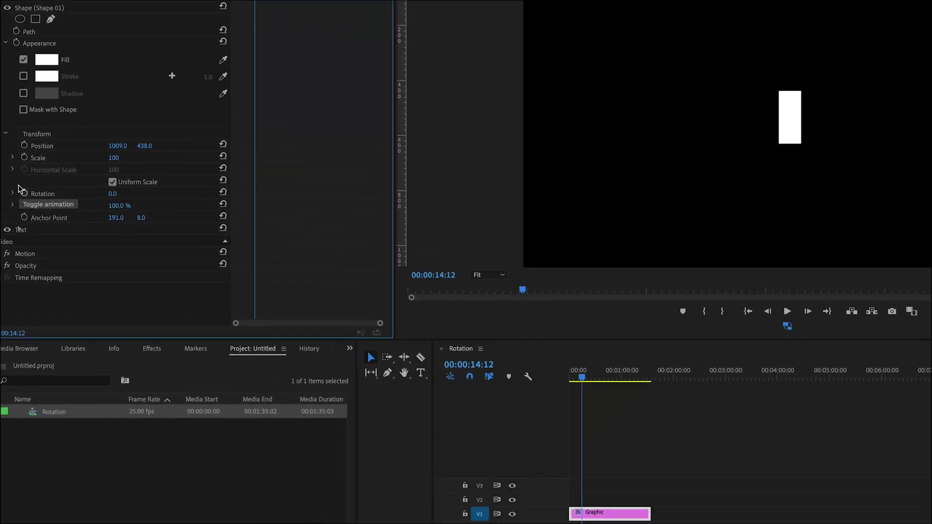
click(27, 194)
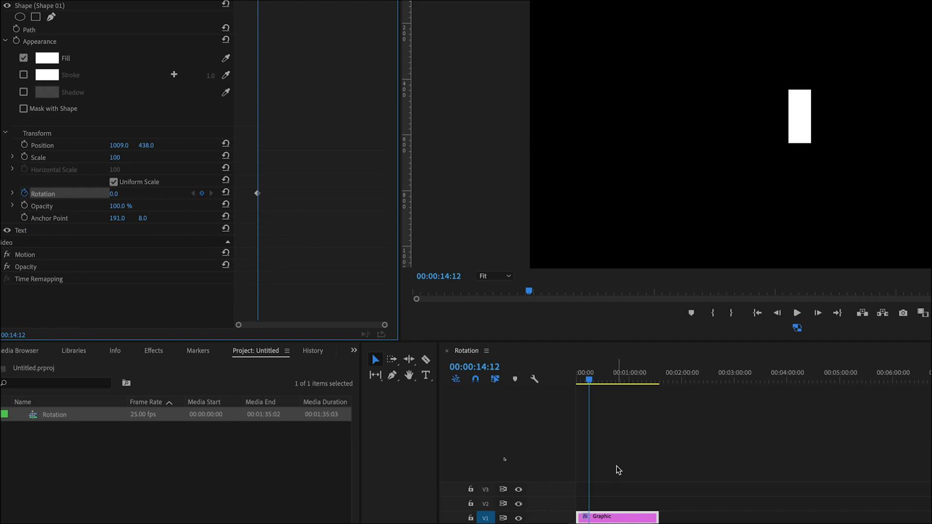
click(591, 378)
drag(602, 380, 651, 380)
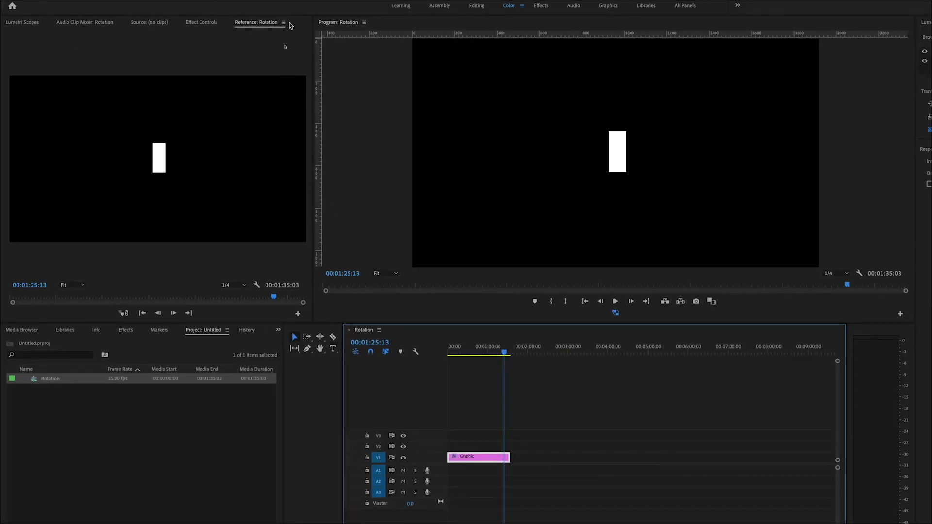
- Close the Reference panel and drag the 204° Rotation keyframe closer to the first one
click(284, 23)
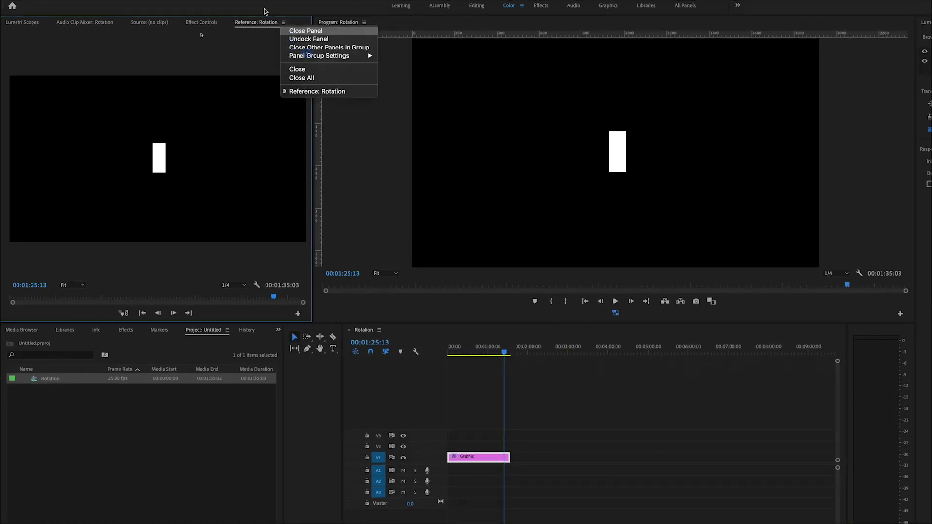
click(305, 30)
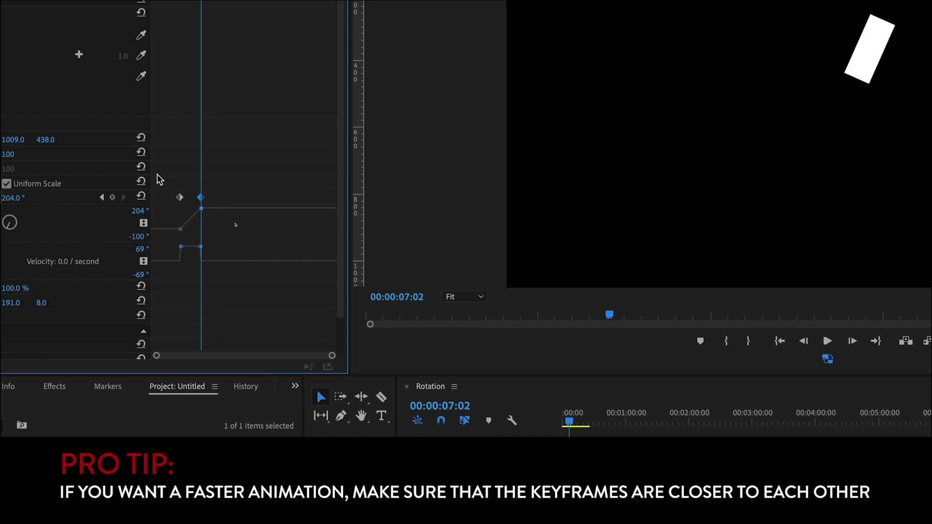
click(227, 176)
drag(202, 201, 192, 203)
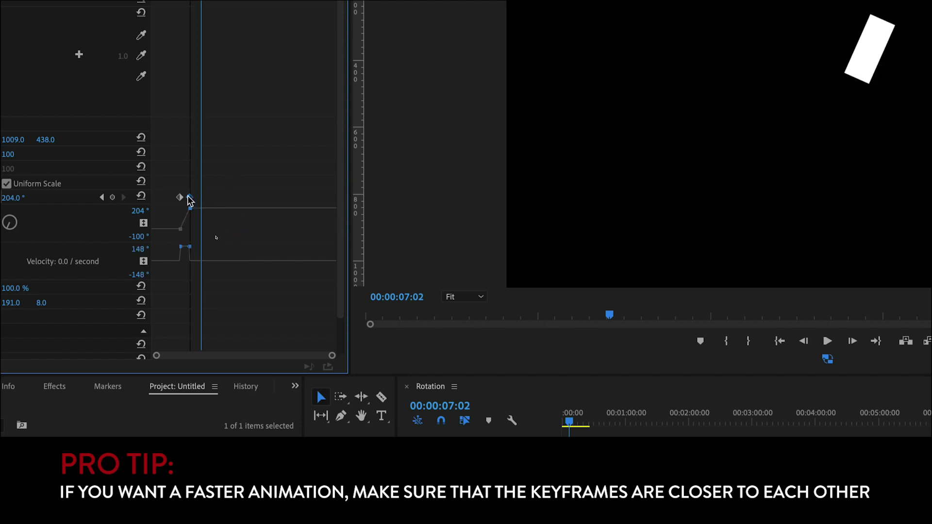
click(179, 198)
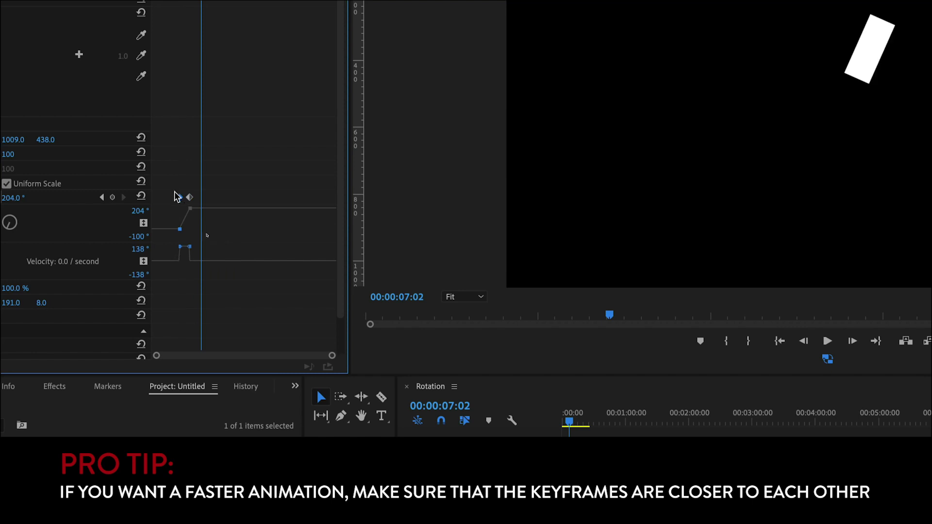
mouse_move(172, 189)
mouse_down()
mouse_move(199, 211)
mouse_move(171, 202)
mouse_up()
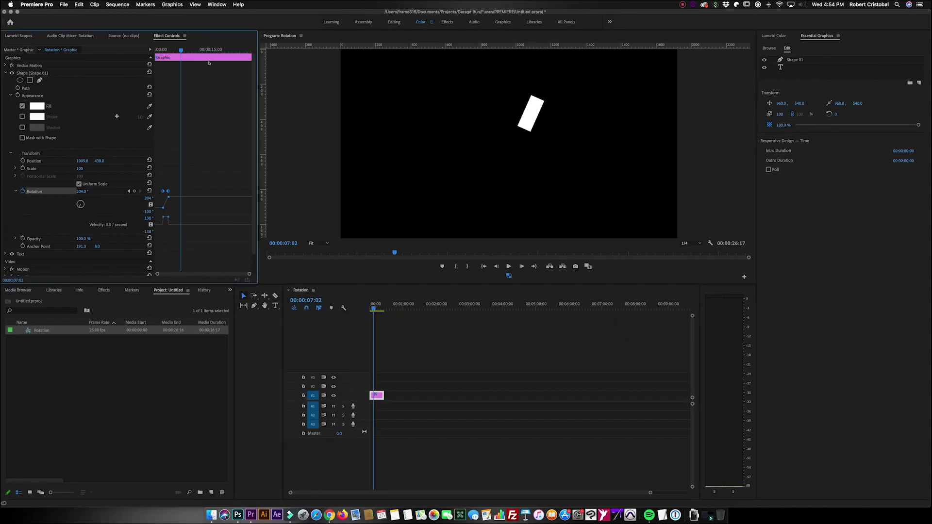
- Play the rotation from the start, stop, select the rectangle, and return to 00:00:00:00
key(Home)
key(space)
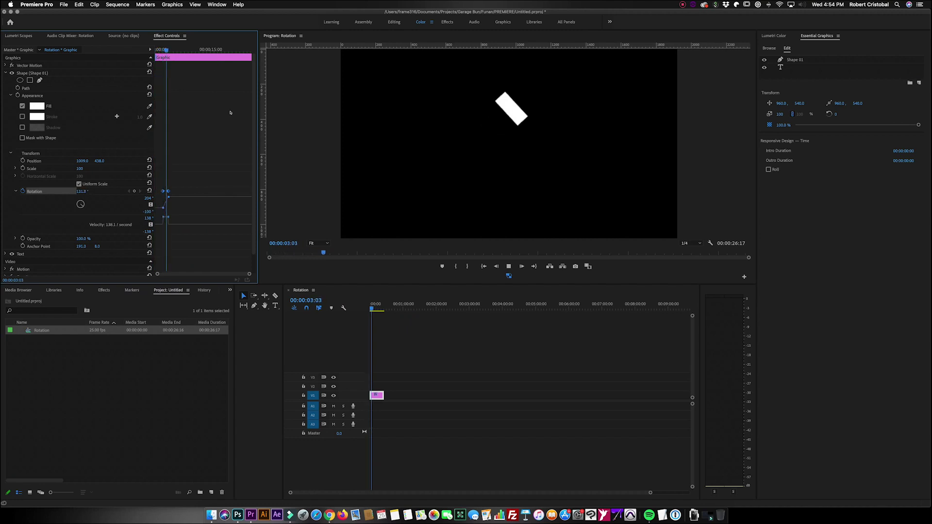
key(space)
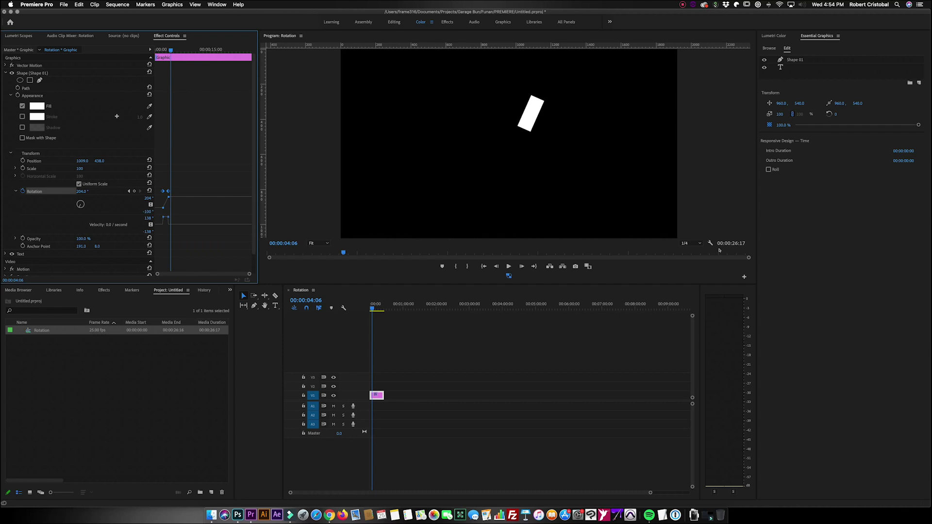
click(658, 147)
key(Home)
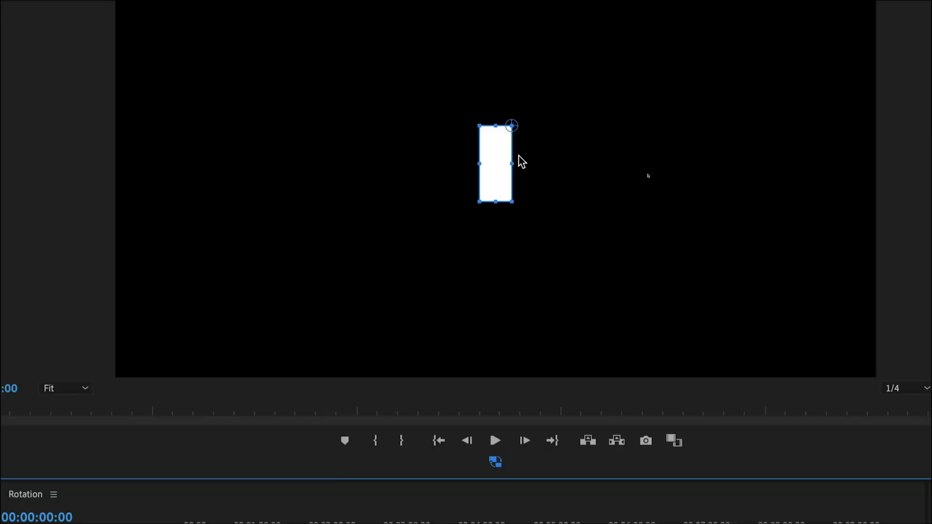